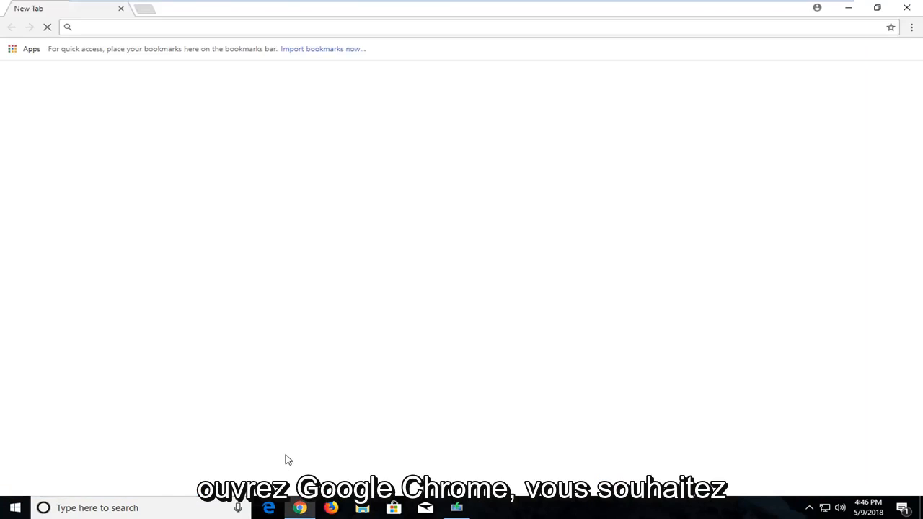
text(google.com)
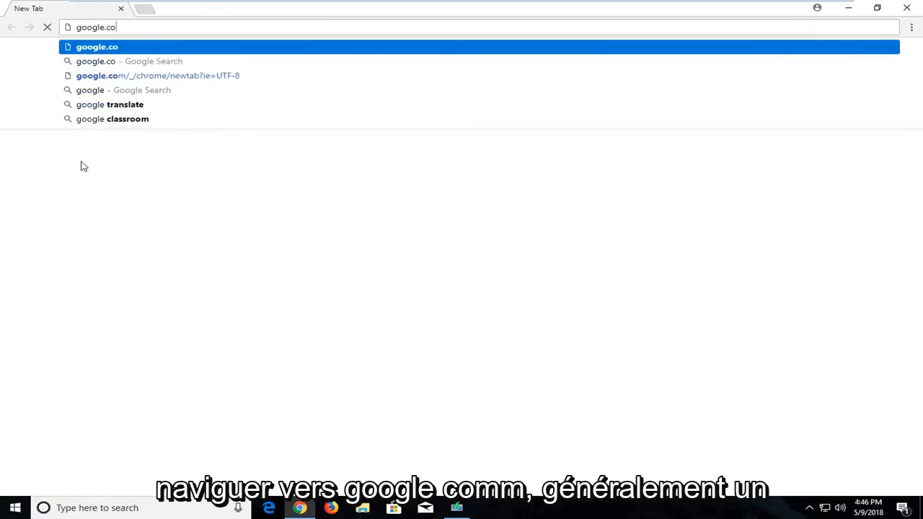
Load google.com and enter the query 'realtek high definition audio codec', correcting the typo.
key(Return)
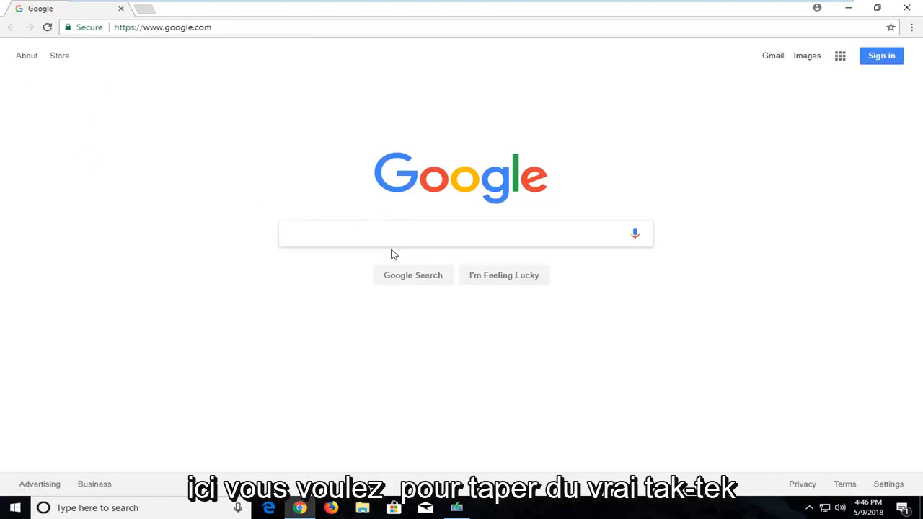
text(real)
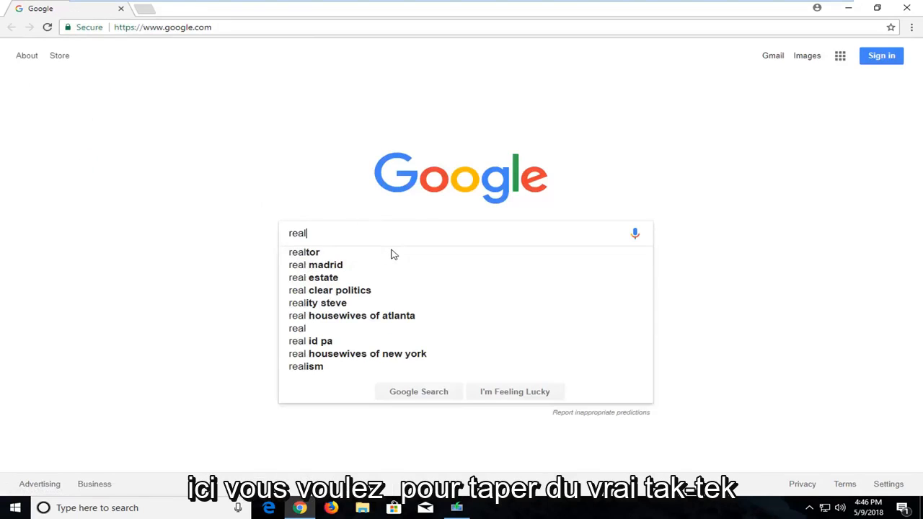
text(tek)
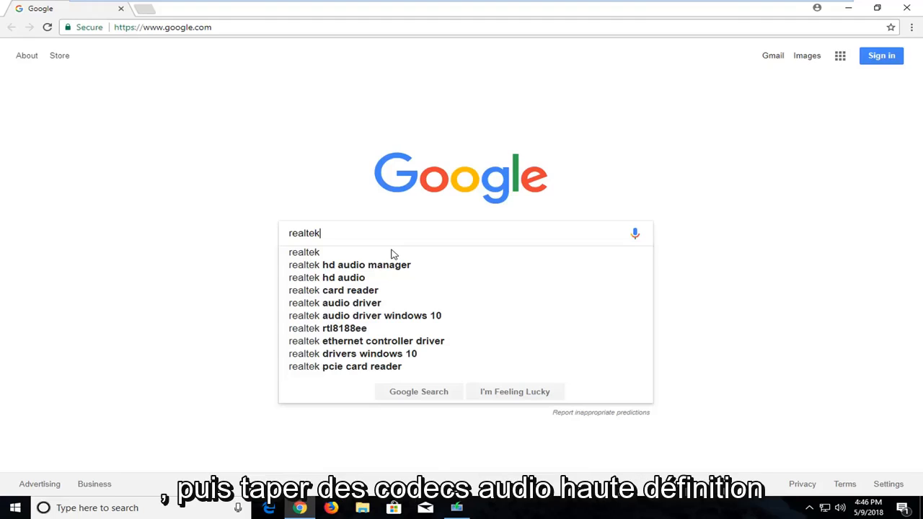
text( hig)
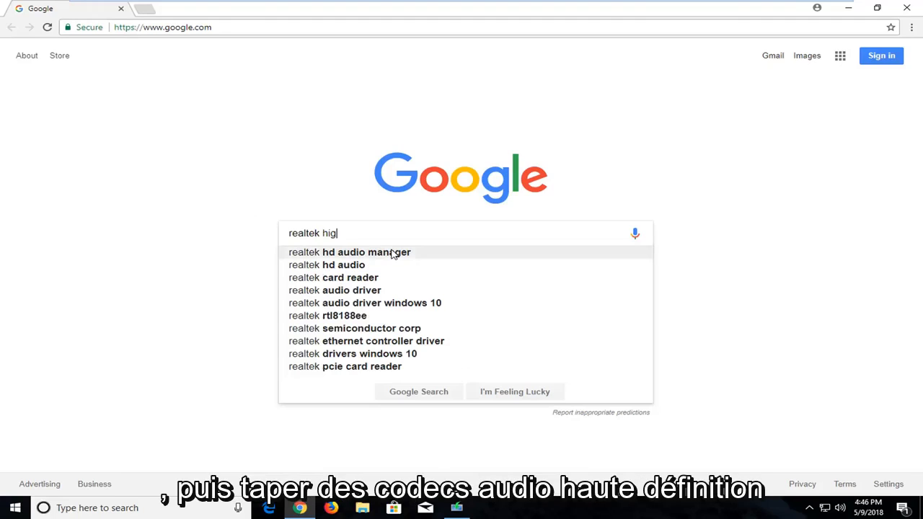
text(h definiti)
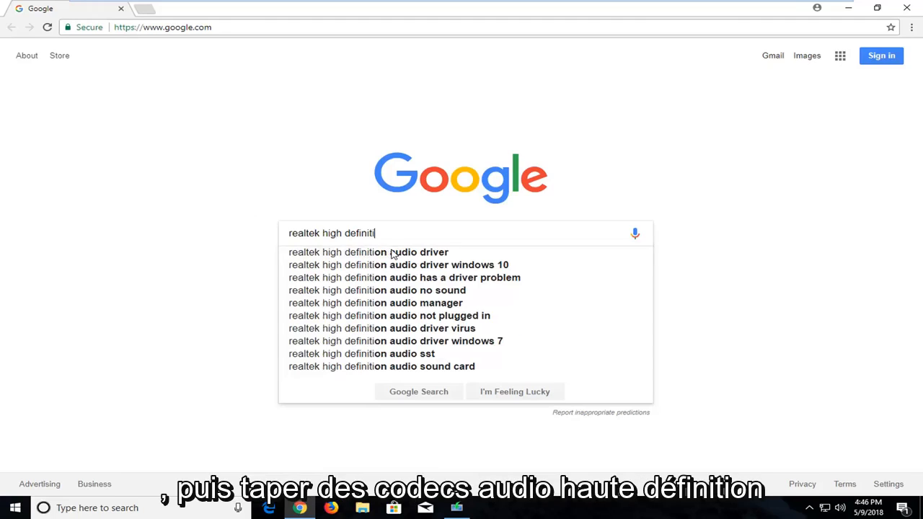
text(on audio codec)
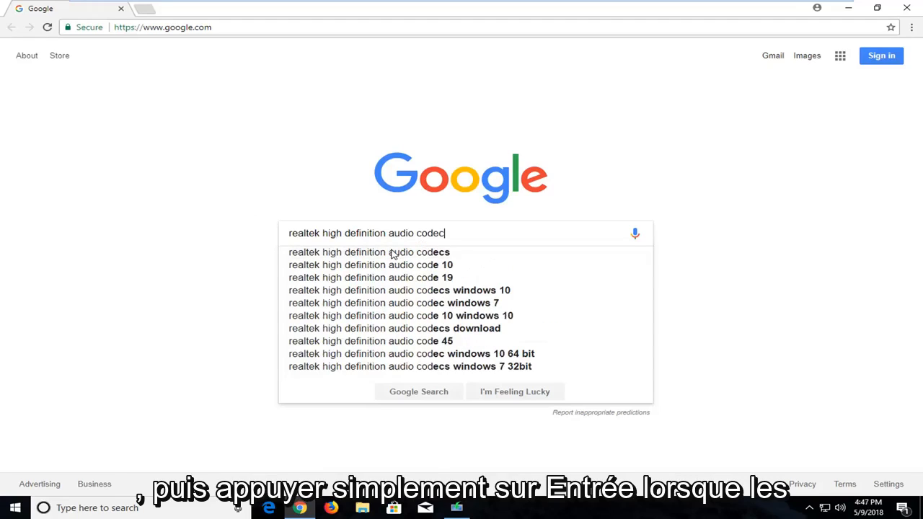
Search 'realtek high definition audio codecs' and open Realtek's High Definition Audio Codecs result.
click(393, 253)
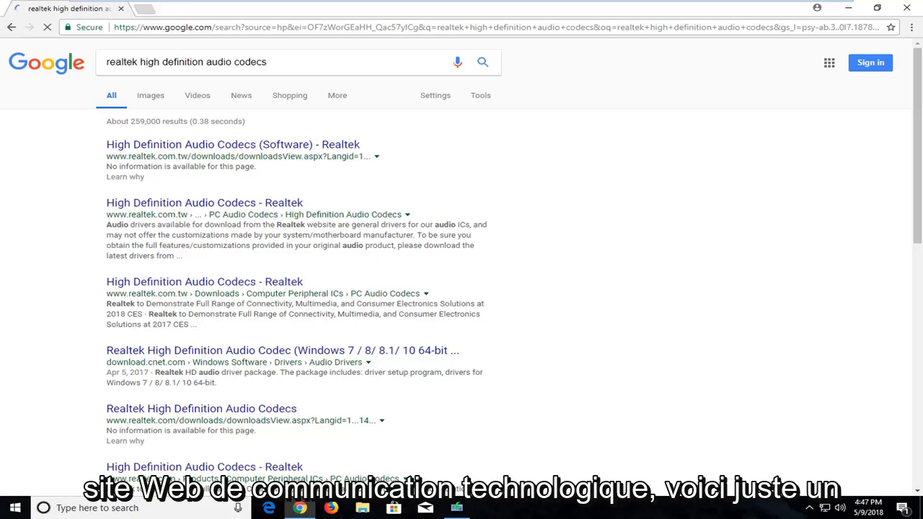
click(225, 147)
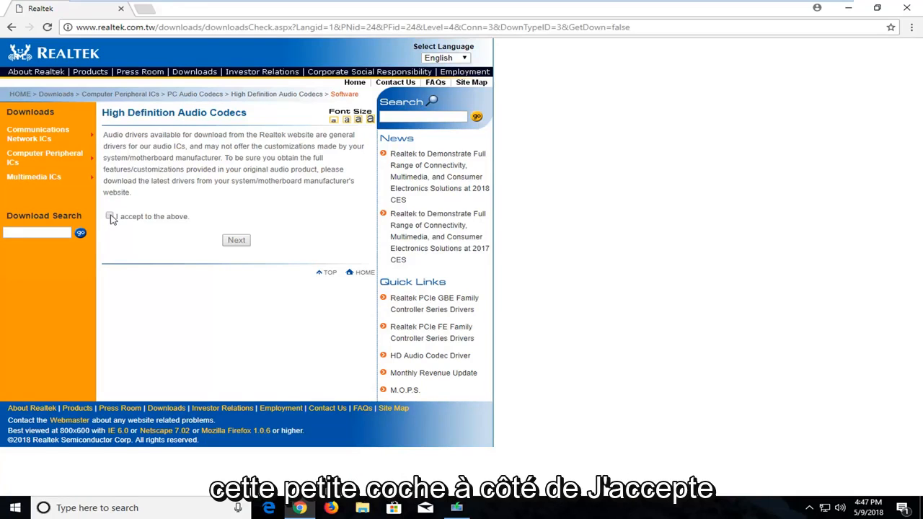
Accept the 'I accept to the above' terms and continue to the driver download table.
click(110, 216)
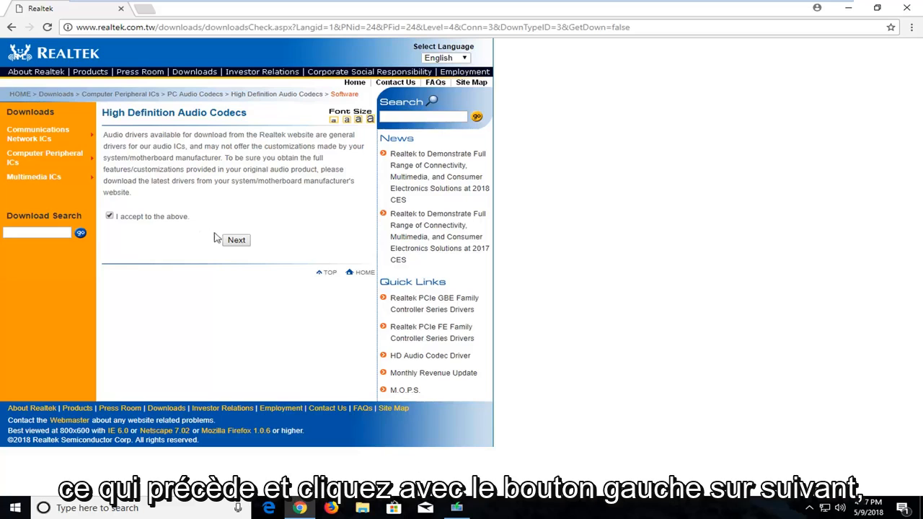
click(235, 240)
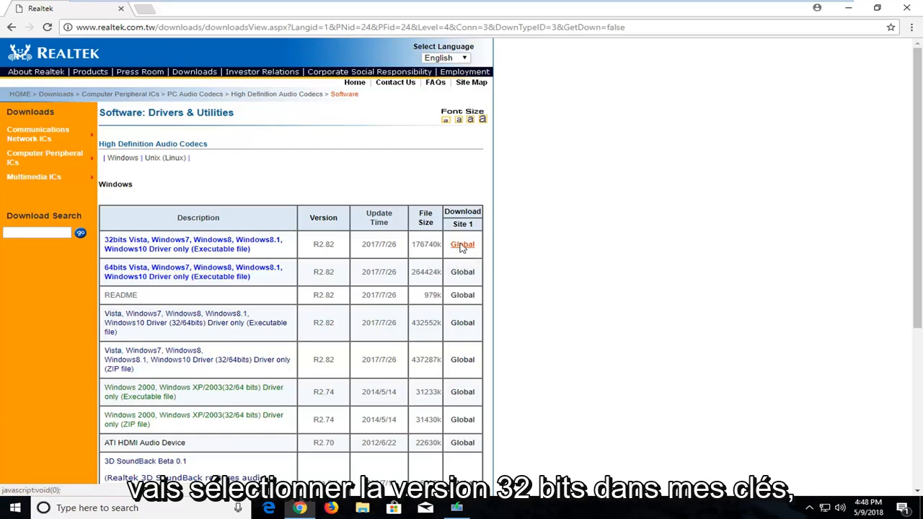
Download the 32bits Vista/Windows7/8/8.1/10 Driver only executable via the Global link.
click(462, 245)
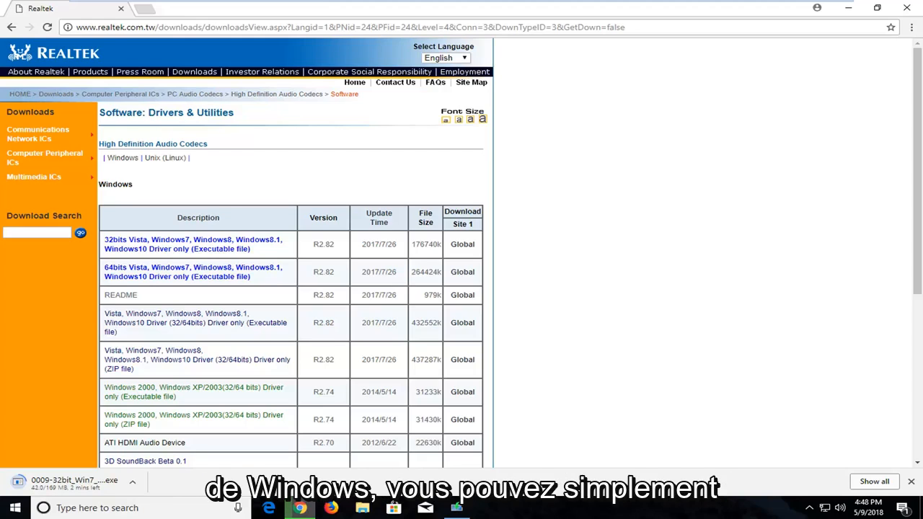
Show the System About page from the Start button's quick menu to check the 32-bit OS.
right_click(15, 509)
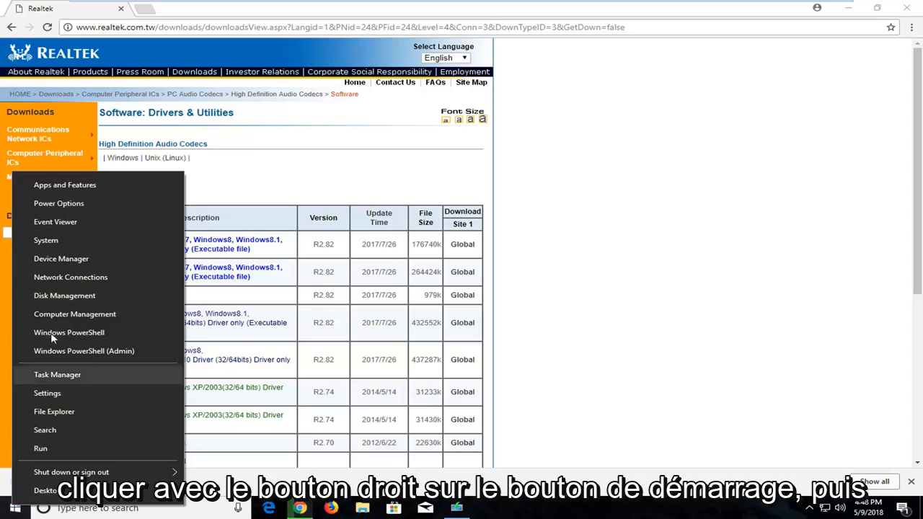
click(81, 239)
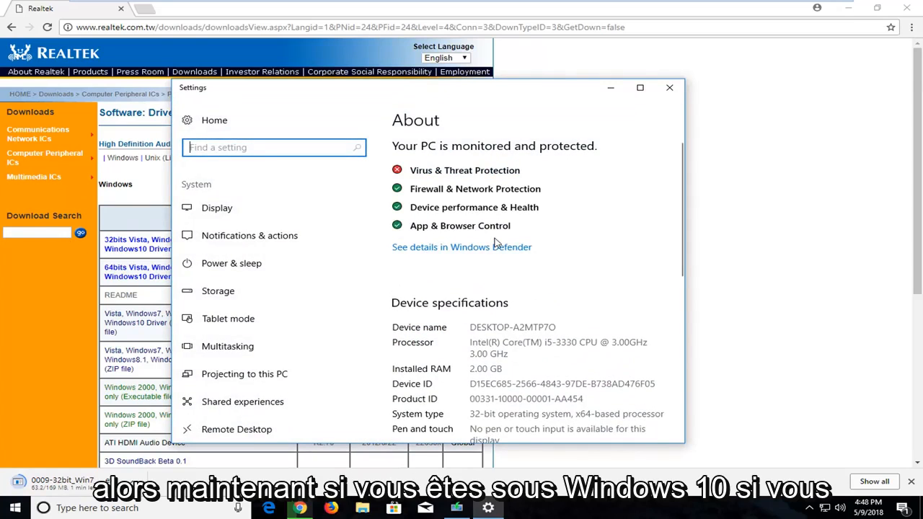
scroll(496, 247, down, 1)
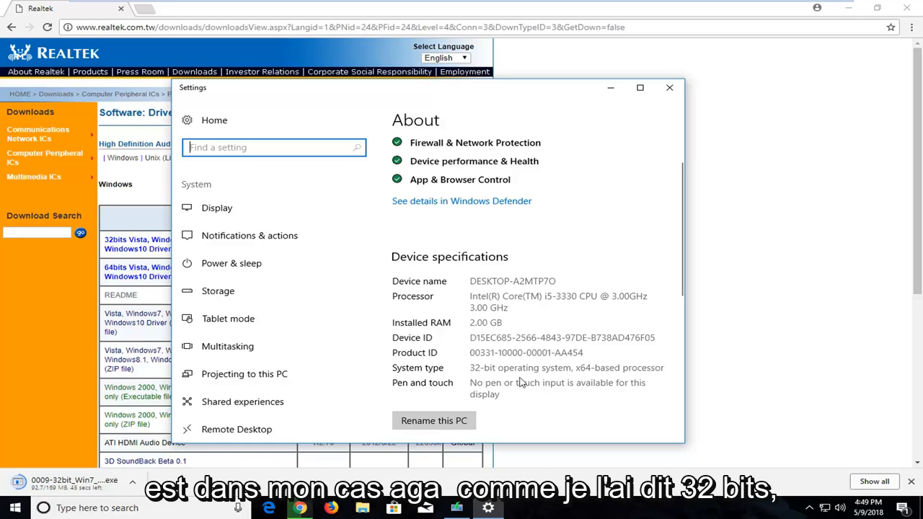
Close the Settings window and launch the downloaded Realtek driver .exe from Chrome's download bar.
click(671, 89)
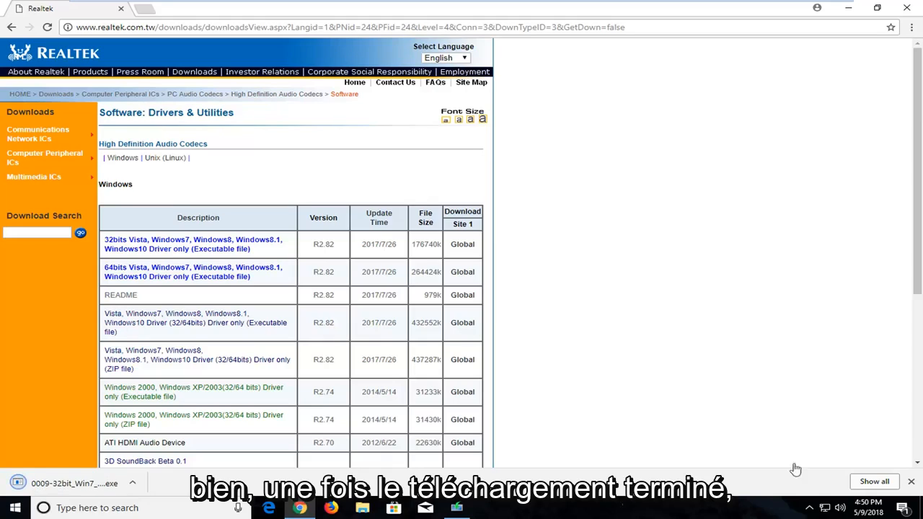
click(72, 483)
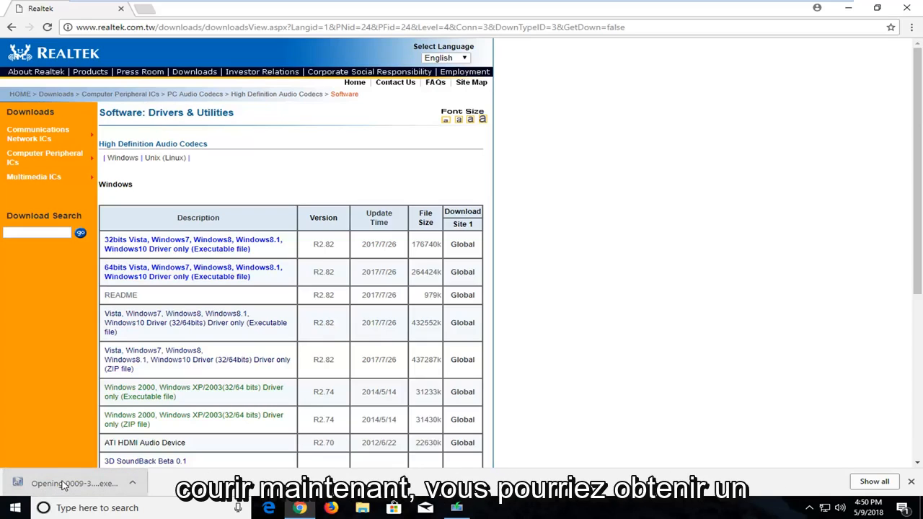
Allow the installer in User Account Control and reveal the InstallShield welcome screen behind Chrome.
mouse_move(746, 11)
mouse_down()
mouse_move(705, 54)
mouse_move(601, 50)
mouse_up()
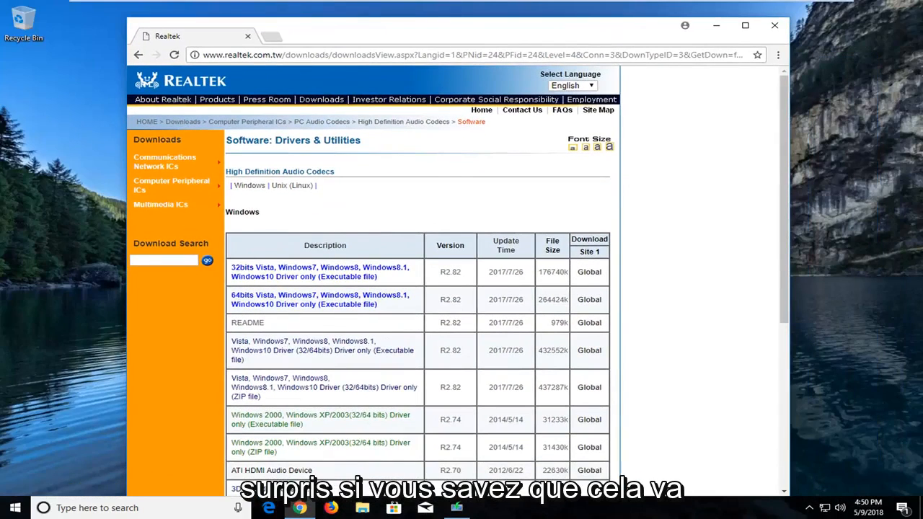
click(745, 25)
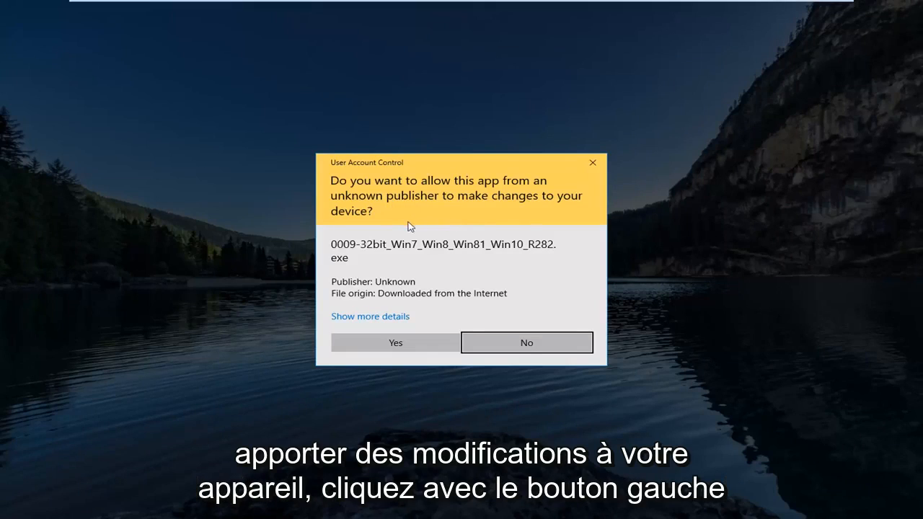
click(366, 342)
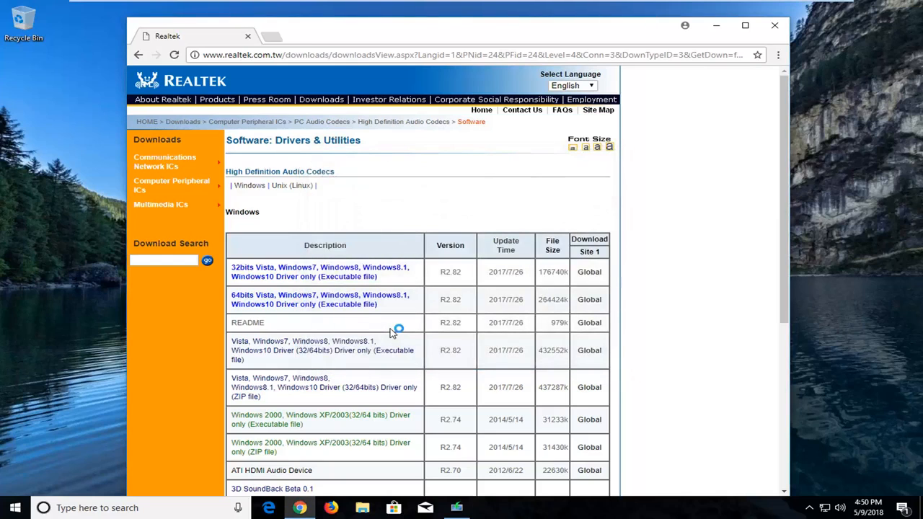
click(718, 28)
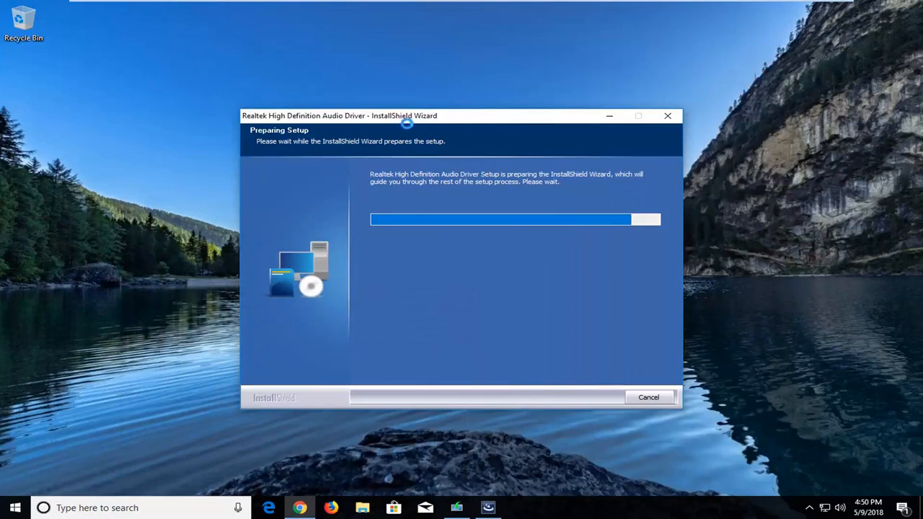
drag(407, 118, 409, 108)
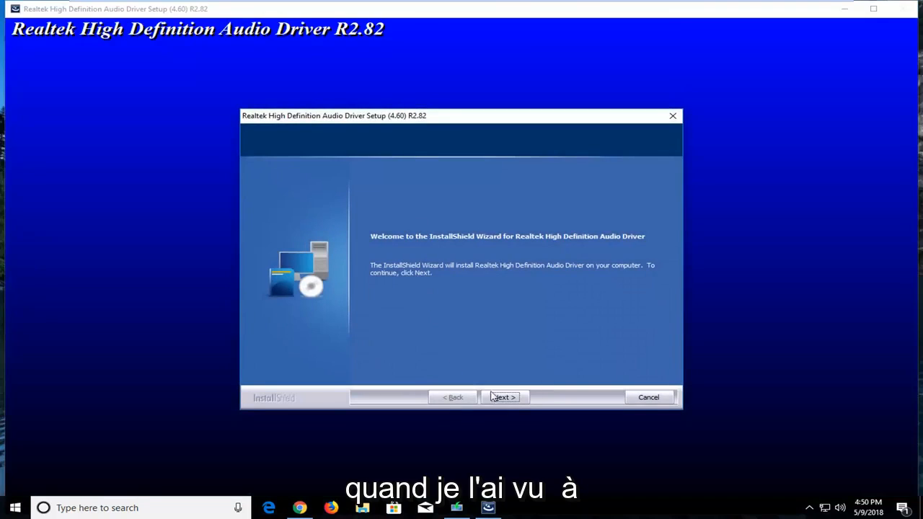
Proceed past the welcome page and install Realtek High Definition Audio Driver R2.82 to completion.
click(505, 397)
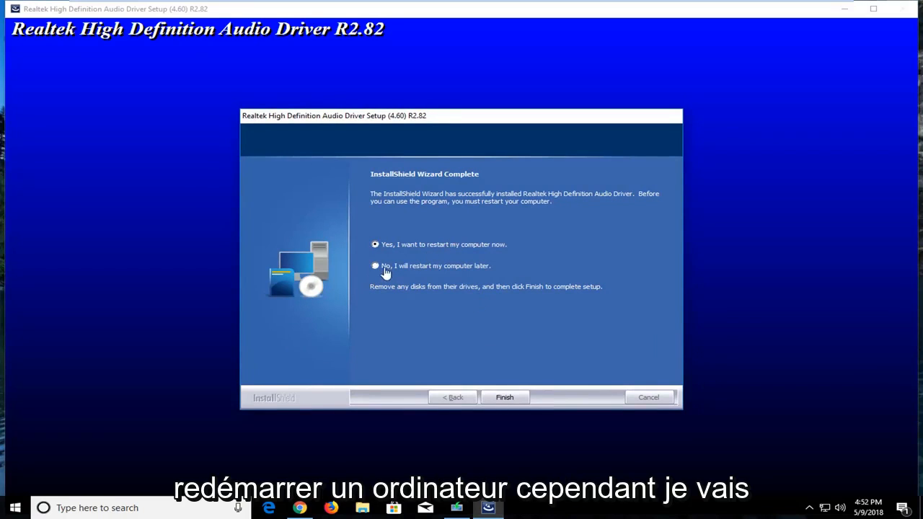
Finish the InstallShield wizard, closing the installer with the restart postponed.
click(504, 397)
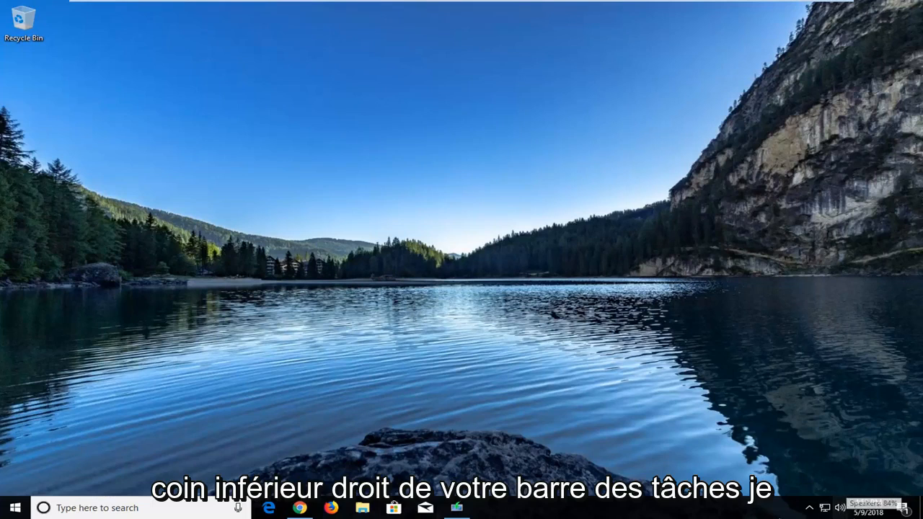
right_click(841, 509)
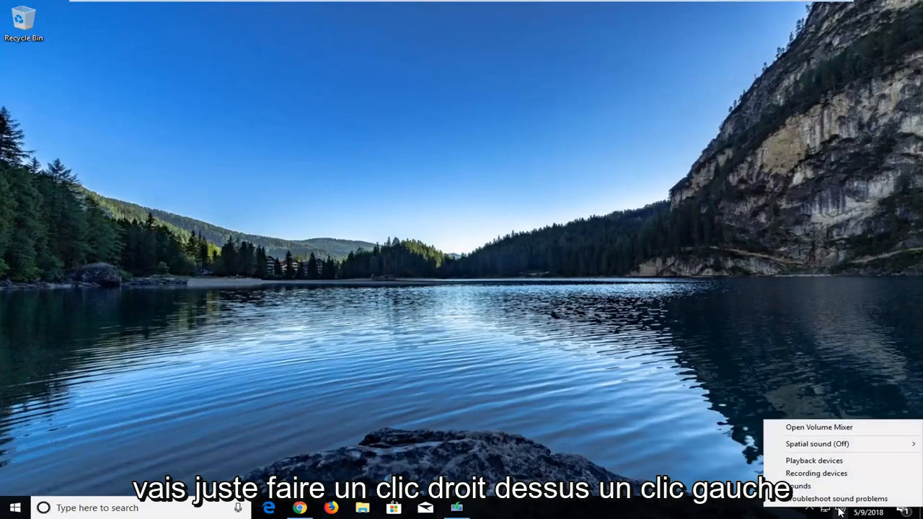
click(816, 473)
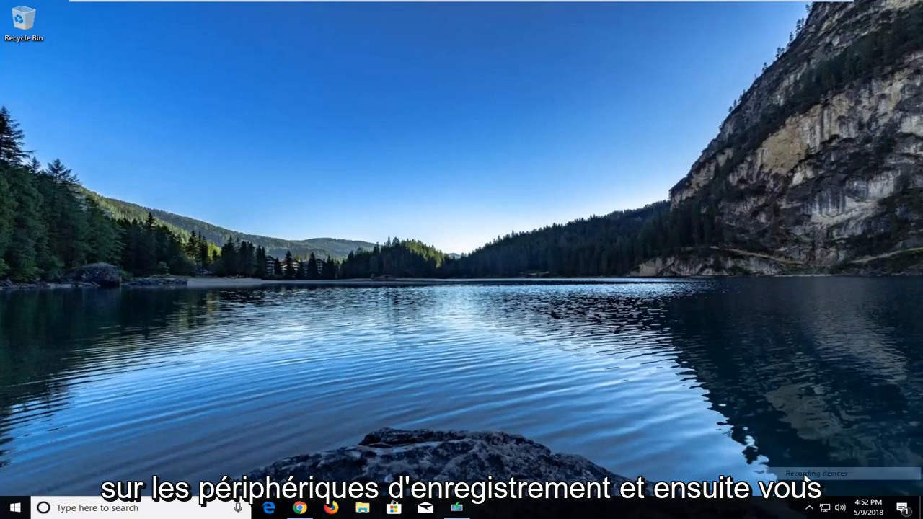
drag(206, 57, 359, 63)
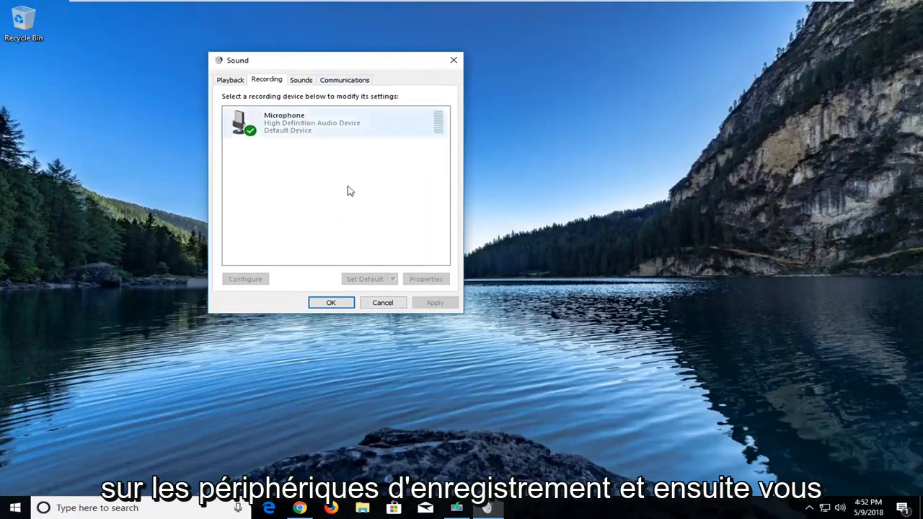
right_click(354, 163)
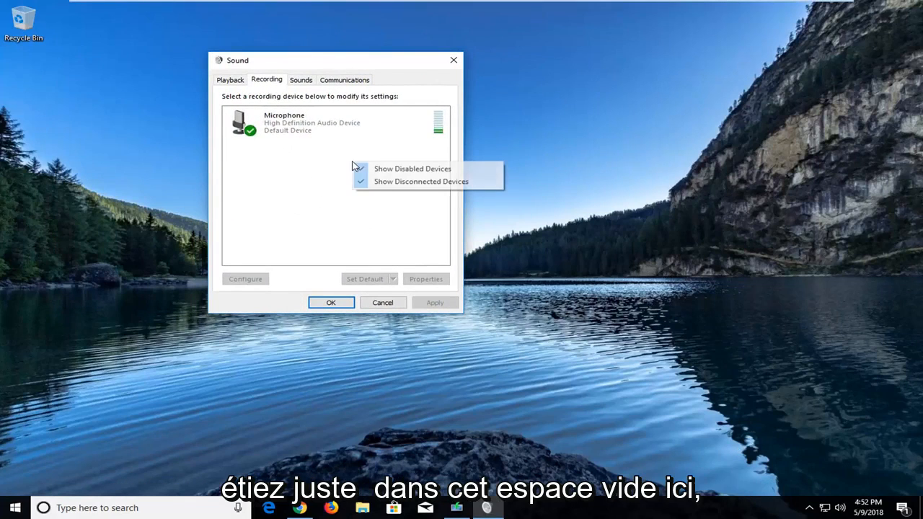
click(265, 184)
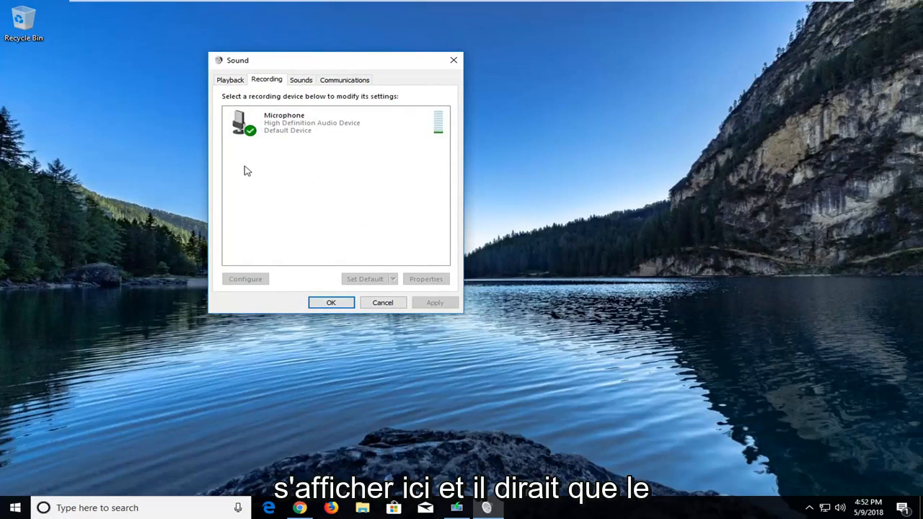
click(285, 134)
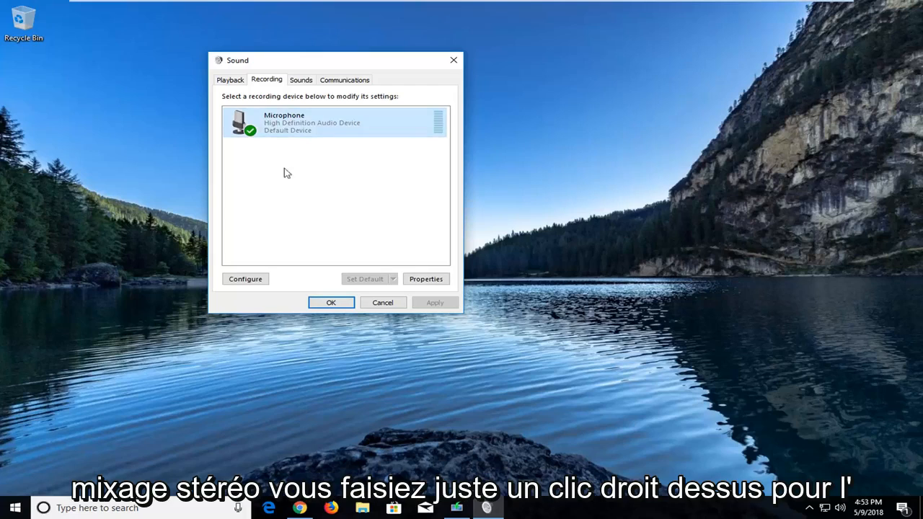
right_click(281, 121)
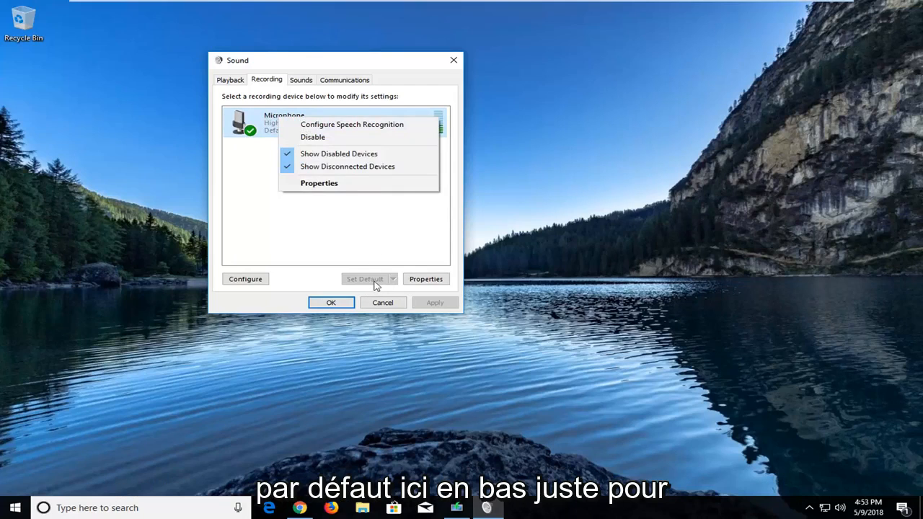
click(323, 248)
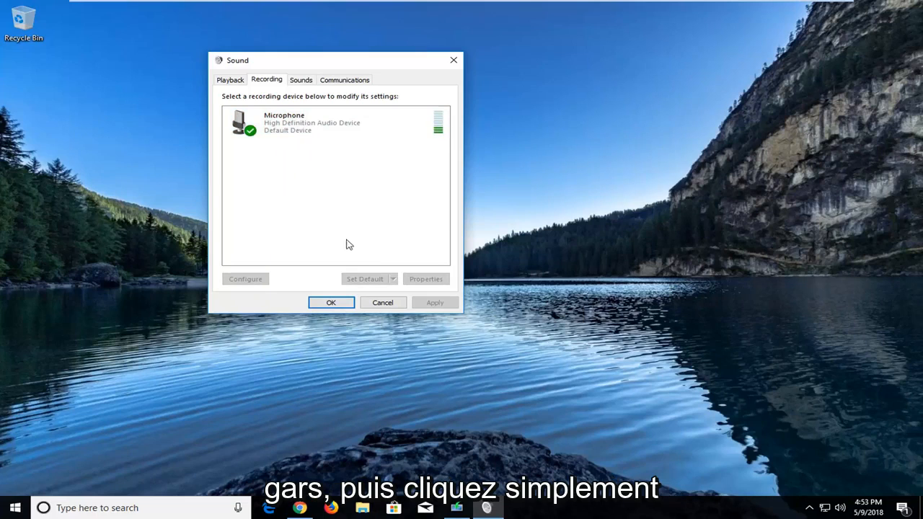
click(452, 63)
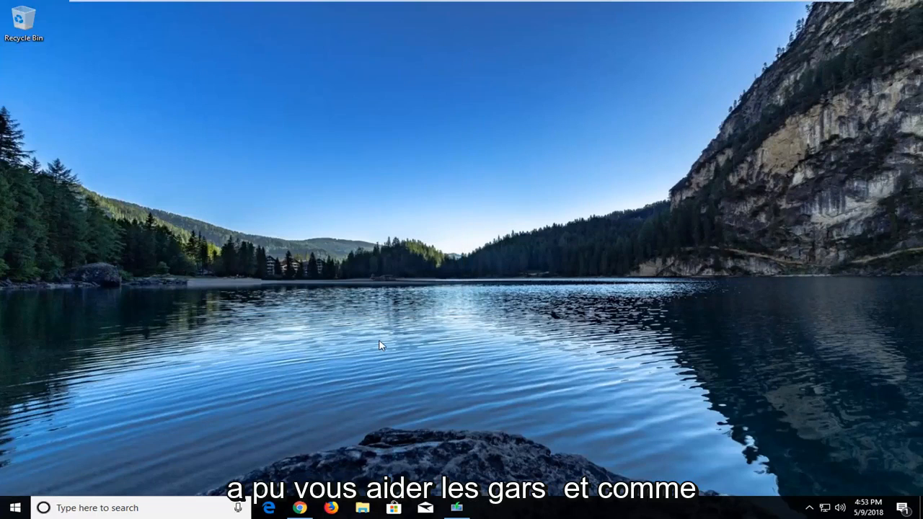